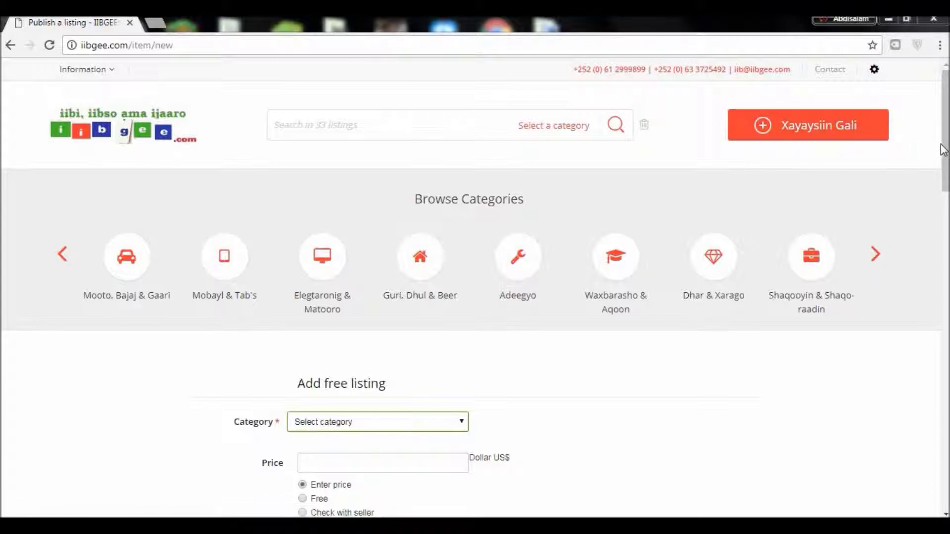
# Look over the category choices in the free listing form and set the price option to Check with seller.
pyautogui.moveTo(945, 150); pyautogui.dragTo(948, 208)
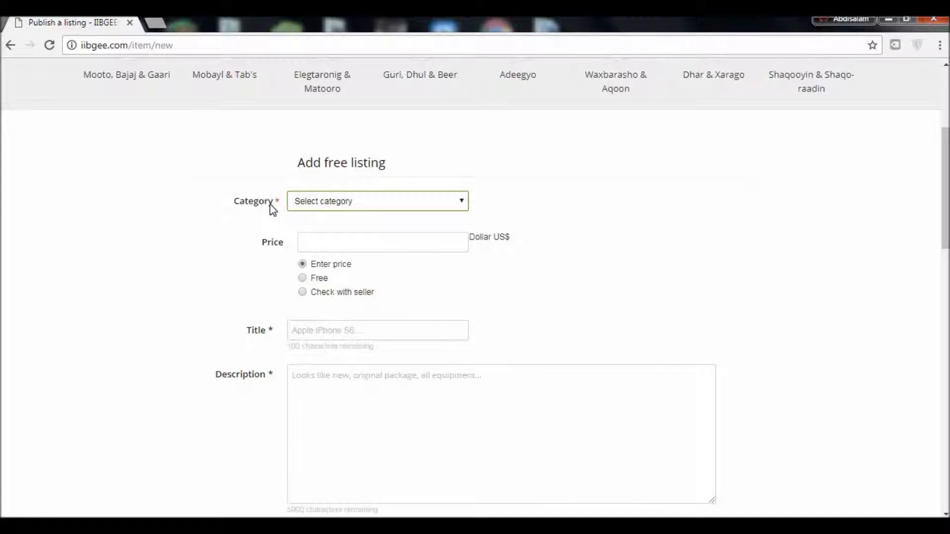
pyautogui.click(462, 204)
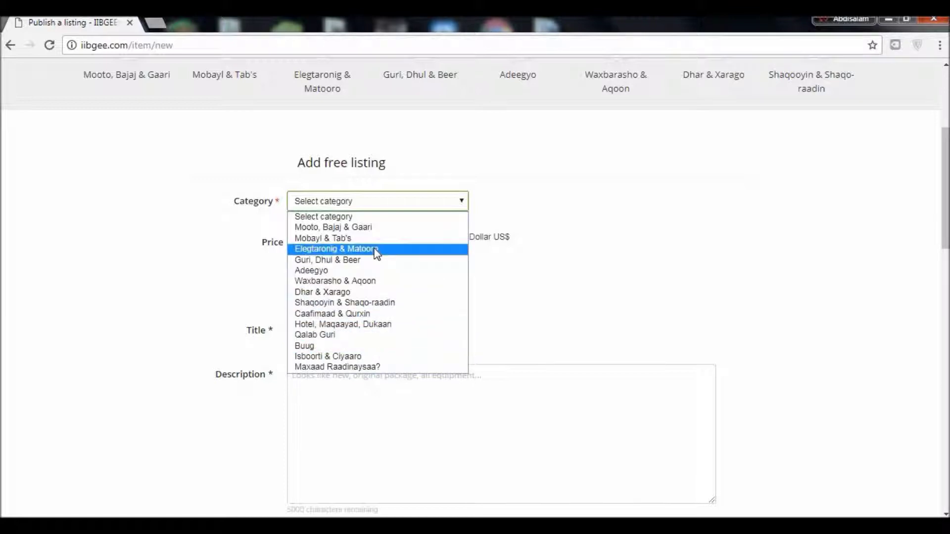
pyautogui.click(515, 281)
pyautogui.click(333, 242)
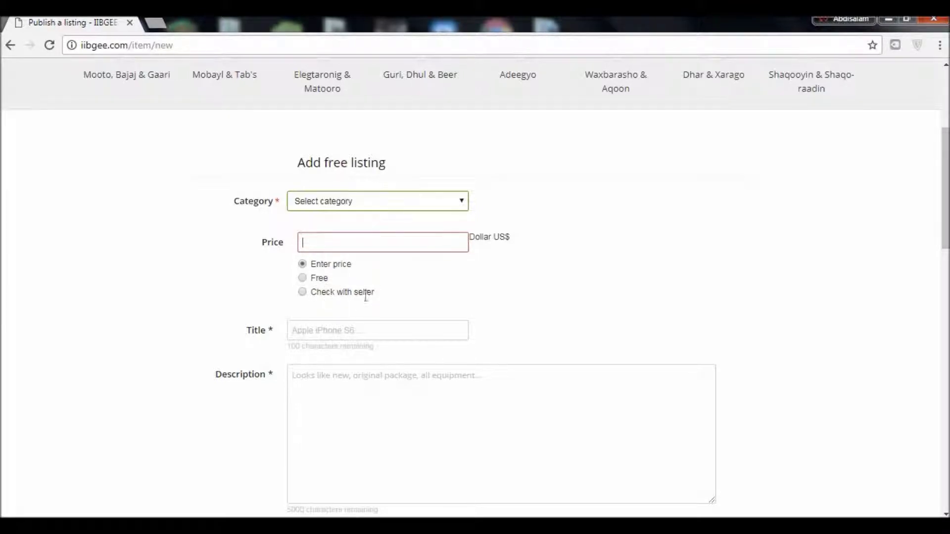
pyautogui.click(305, 295)
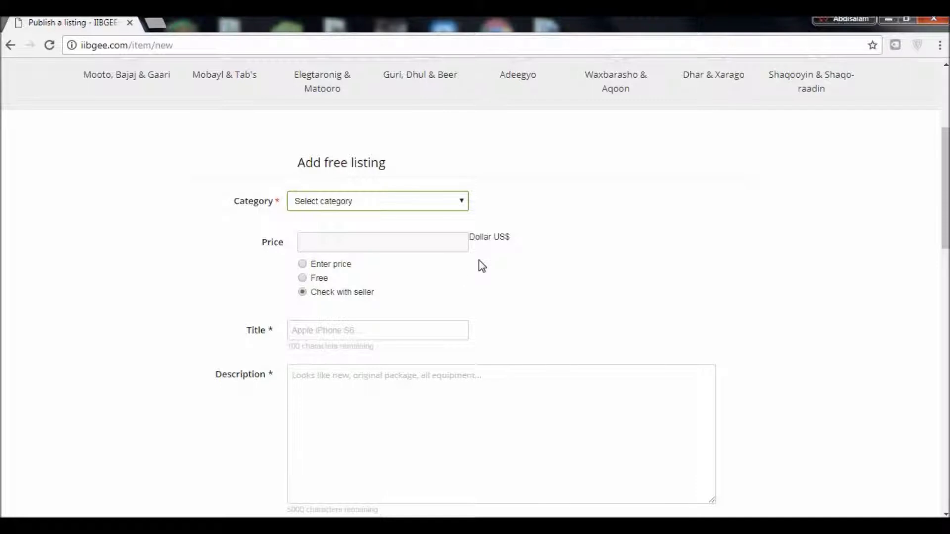
# Enter "Mobyal Glaxy 2 Raqiis ah" as the listing's title.
pyautogui.click(416, 328)
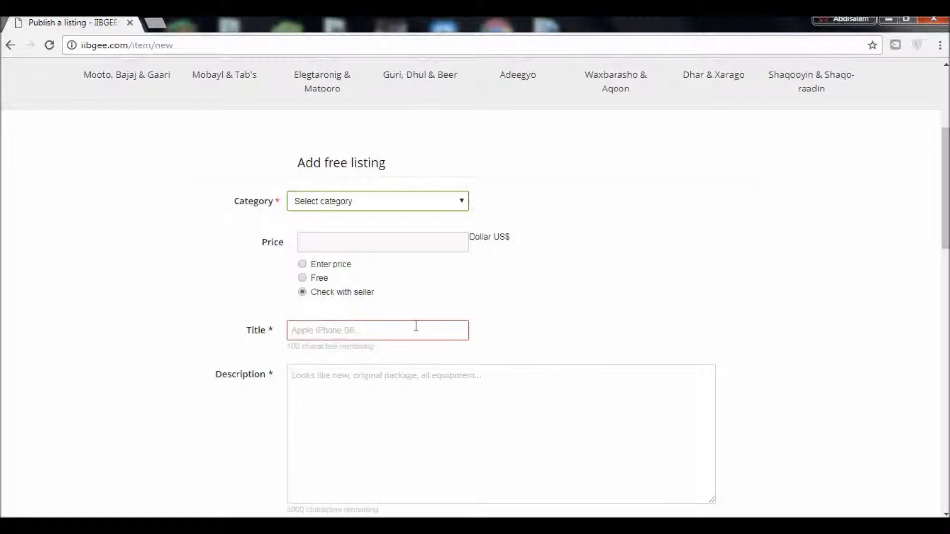
pyautogui.write('mo')
pyautogui.press('BackSpace')
pyautogui.press('BackSpace')
pyautogui.write('Mobyal')
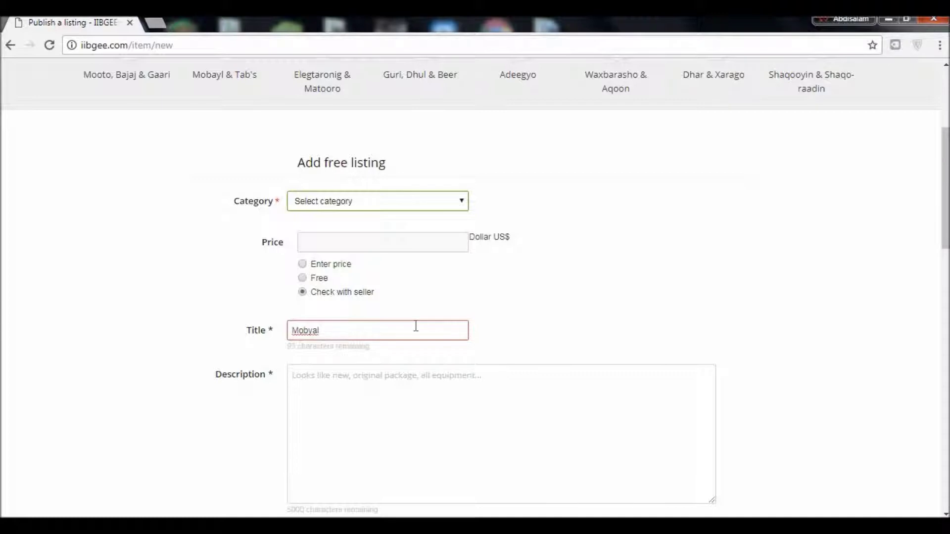
pyautogui.write(' Glaxy 2 r')
pyautogui.press('BackSpace')
pyautogui.write('Raqiis ah')
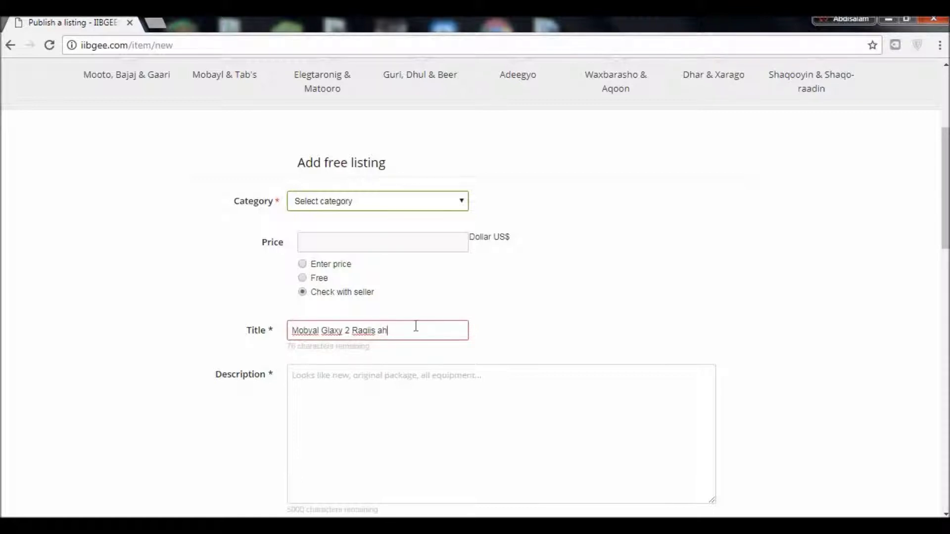
# Fill in the listing's description with "Waxaan idiin hayaa mobayl Glaxy 2 aan waqti yar isticmaalay....".
pyautogui.click(361, 380)
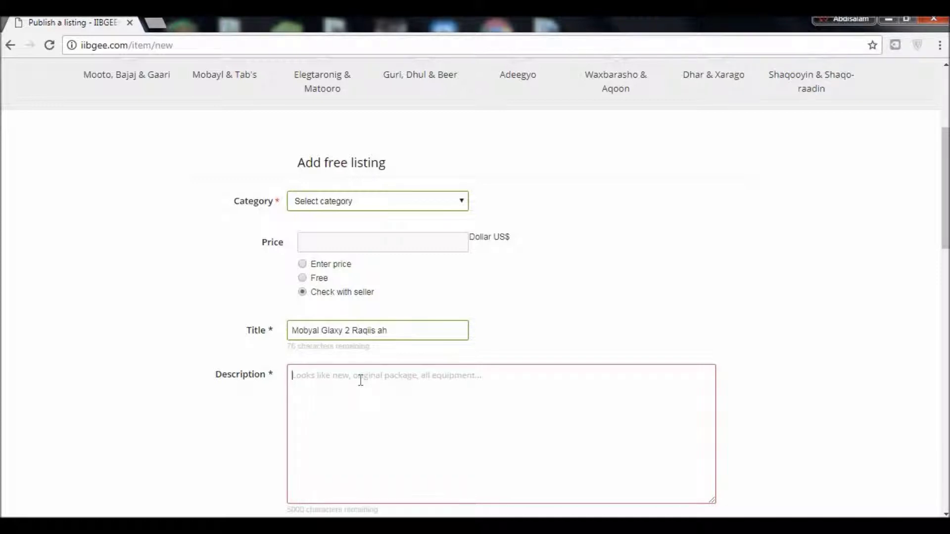
pyautogui.write('Waxaan i')
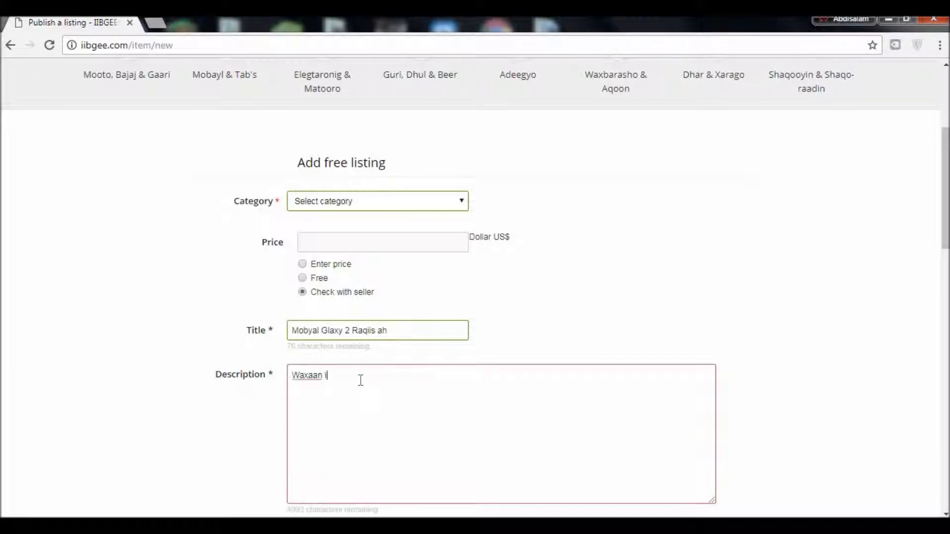
pyautogui.write('diin hayaa mobayl Glaxy 2 a')
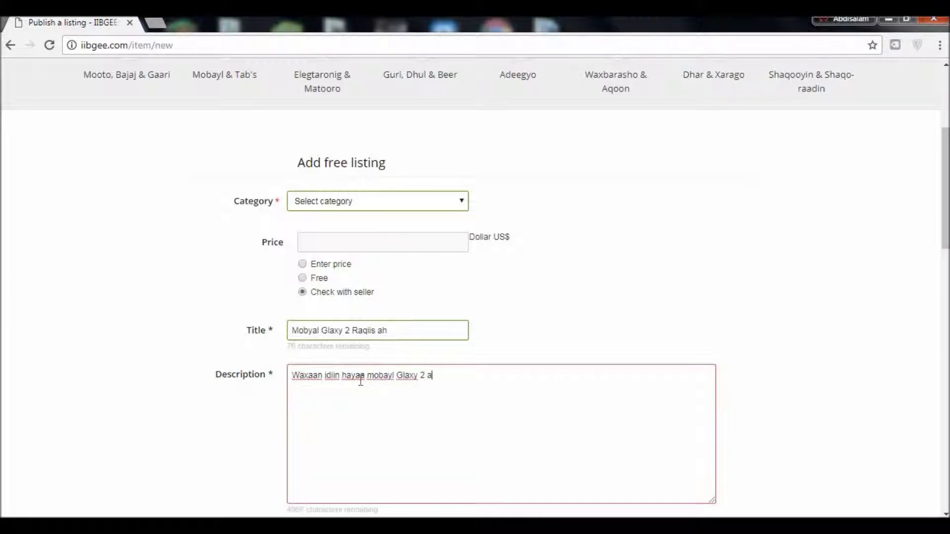
pyautogui.write('an waqti yar istim')
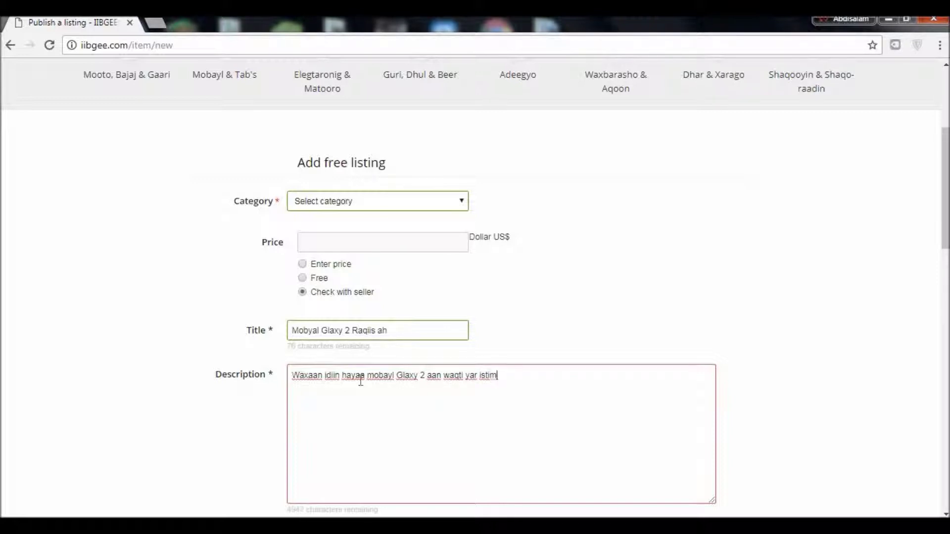
pyautogui.press('BackSpace')
pyautogui.write('cmaalay....')
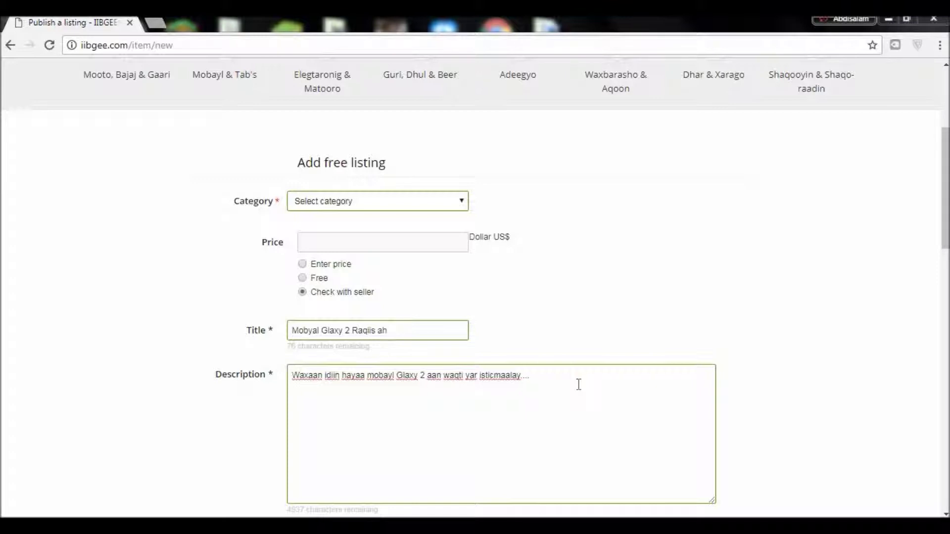
# Review the form's Pictures, Location and Seller's information sections down to the publishing option.
pyautogui.moveTo(946, 200); pyautogui.dragTo(945, 243)
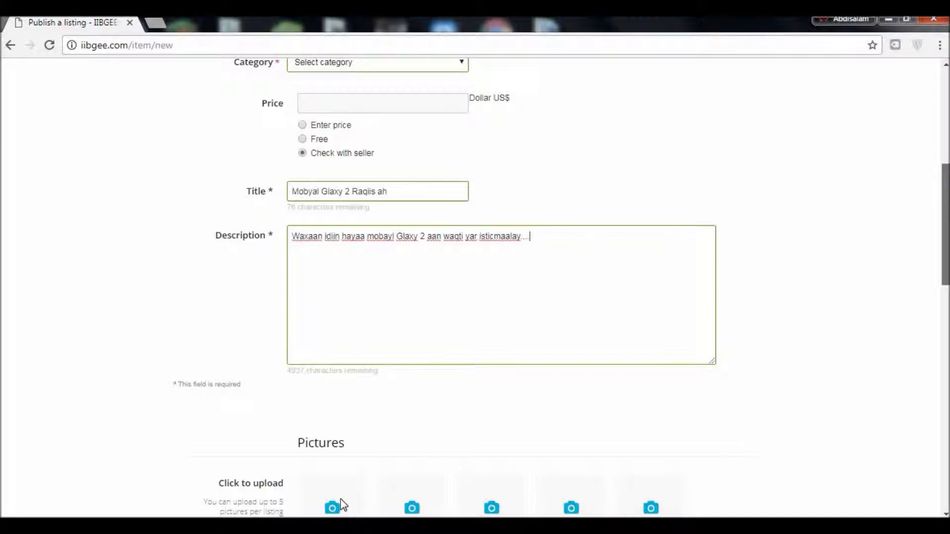
pyautogui.scroll(-4, 341, 505)
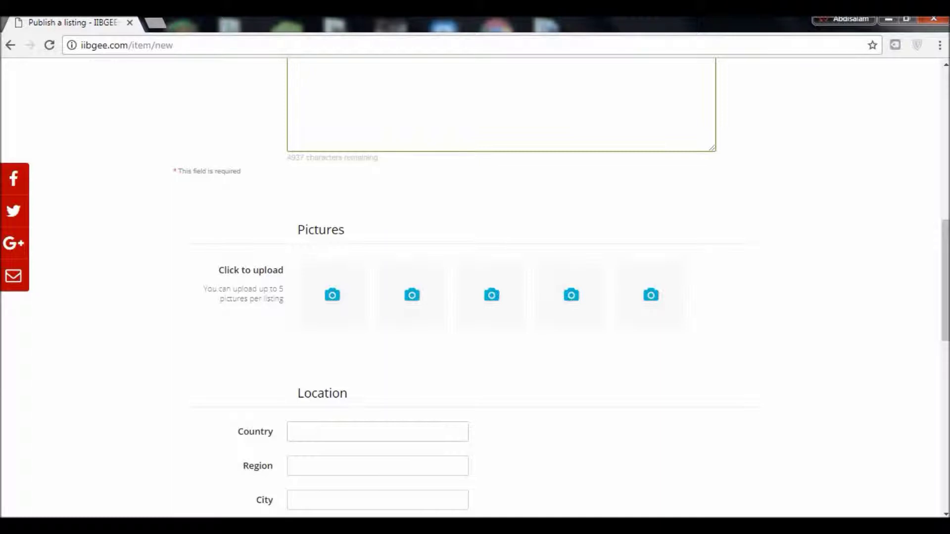
pyautogui.moveTo(945, 251); pyautogui.dragTo(945, 331)
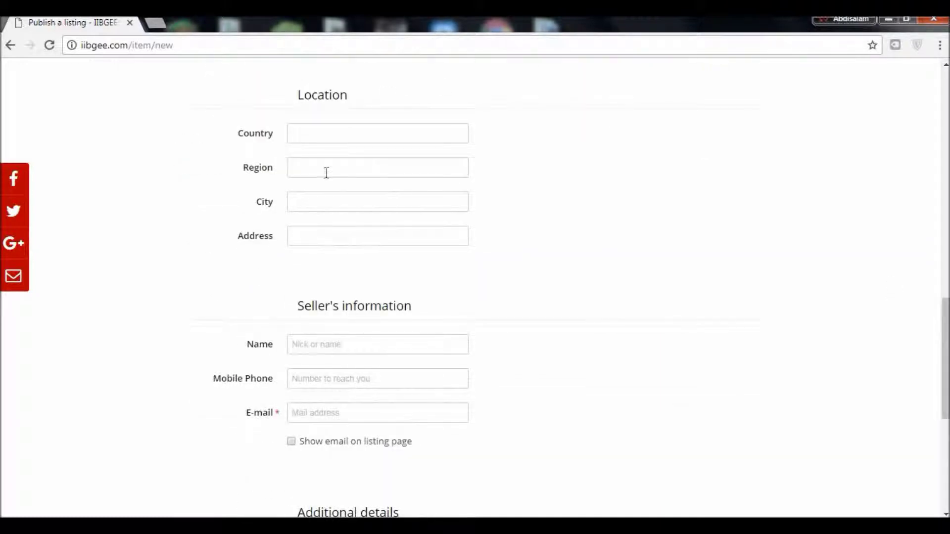
pyautogui.click(302, 166)
pyautogui.scroll(-4, 946, 336)
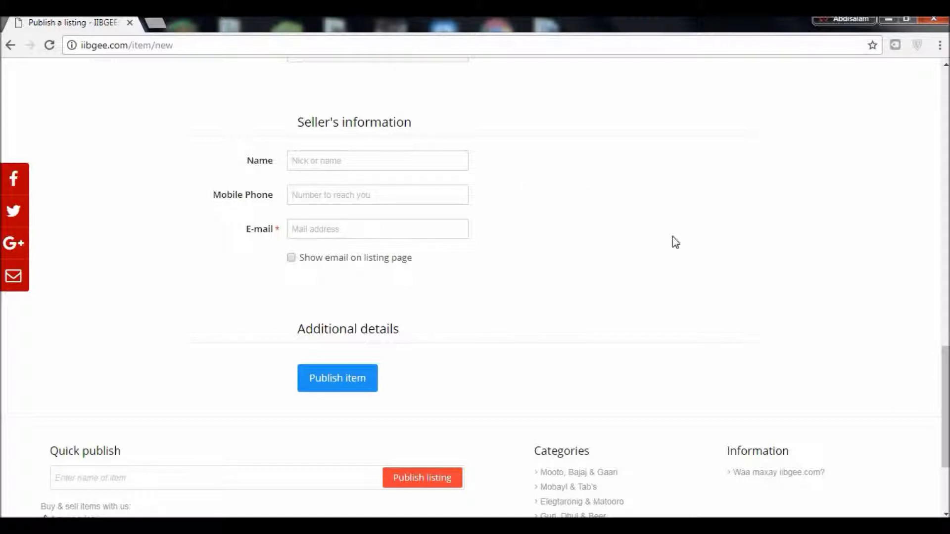
# Go to the iibgee.com home page and look over the premium and latest listings.
pyautogui.click(141, 45)
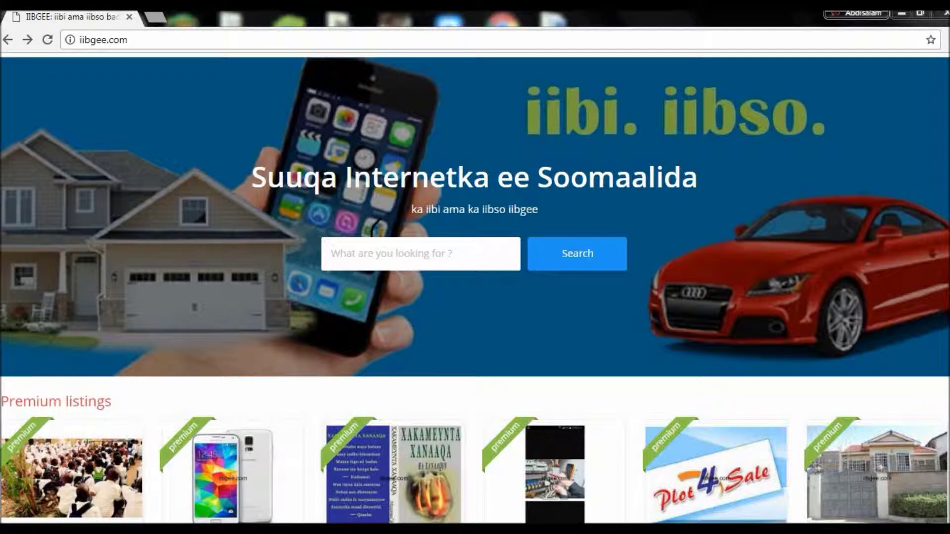
pyautogui.scroll(-5, 475, 287)
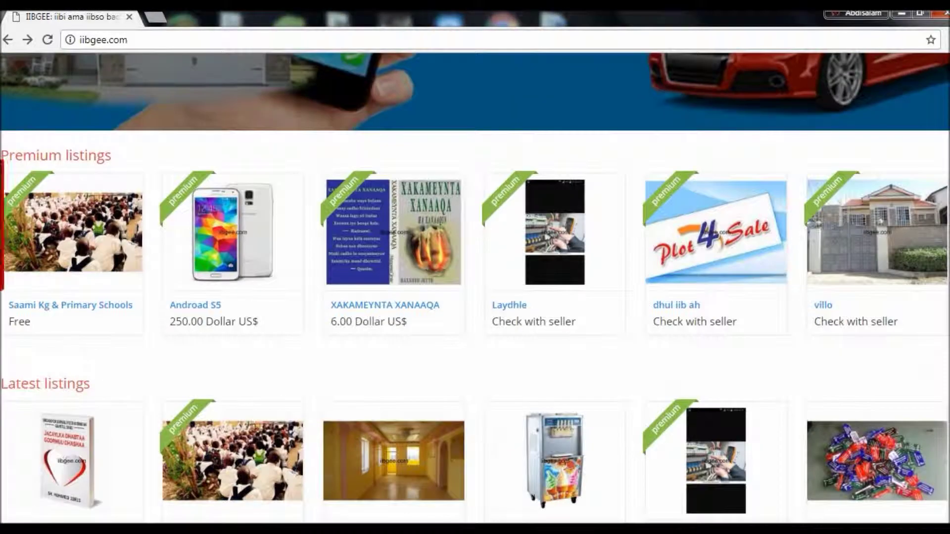
pyautogui.scroll(-1, 475, 287)
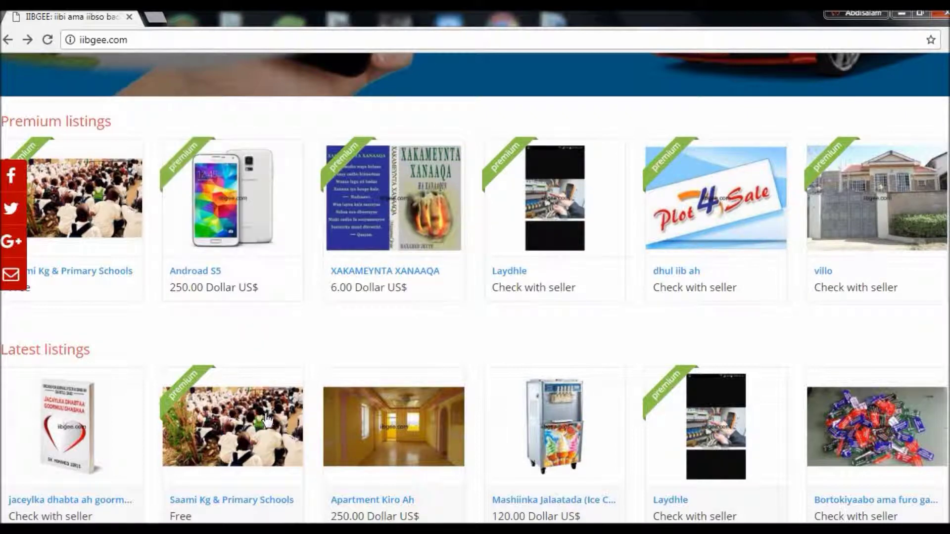
pyautogui.moveTo(268, 420)
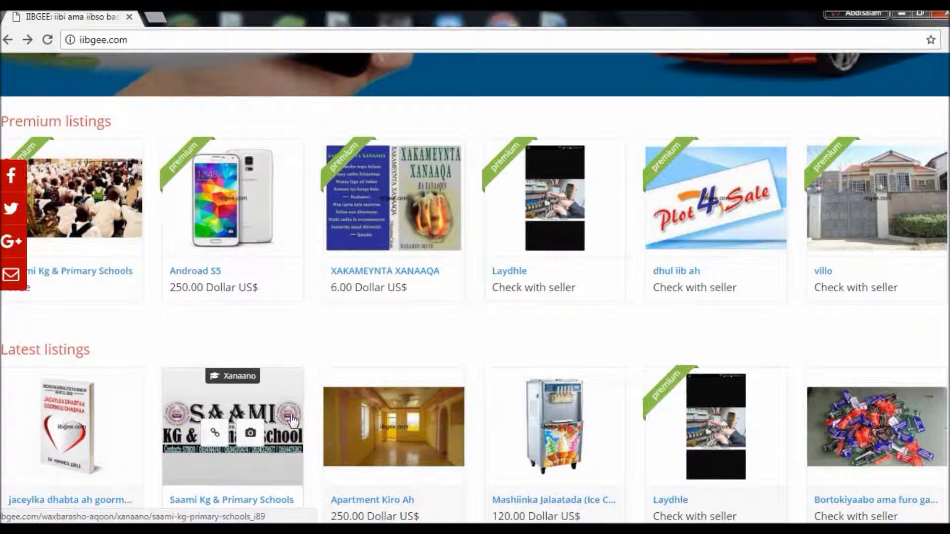
pyautogui.moveTo(534, 420)
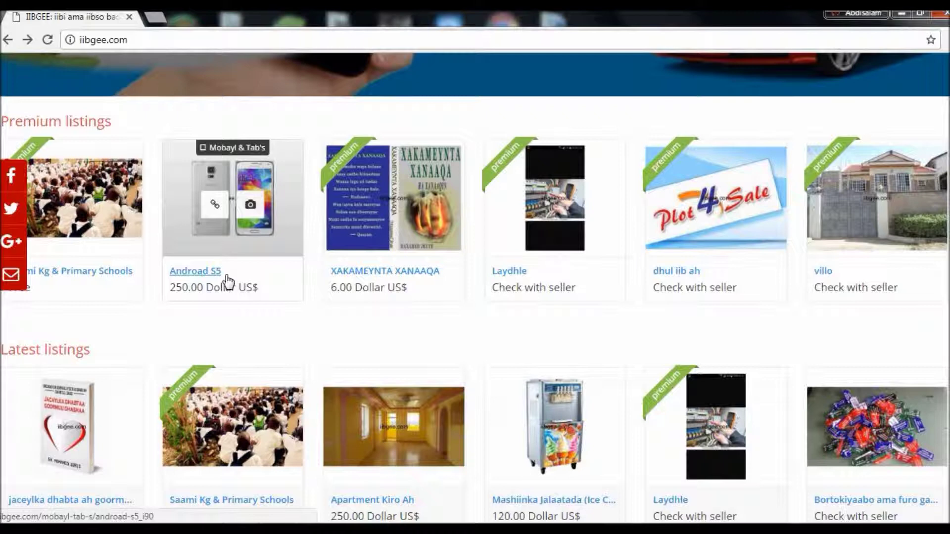
# Open the Androad S5 premium listing and examine its photos, seller details, price and description.
pyautogui.click(195, 271)
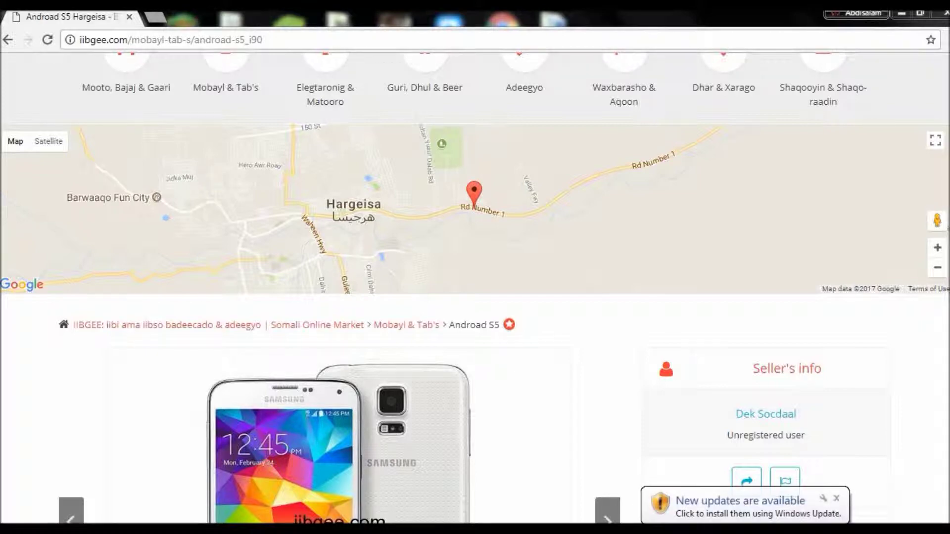
pyautogui.scroll(-1, 475, 289)
pyautogui.scroll(-3, 475, 289)
pyautogui.scroll(-2, 475, 287)
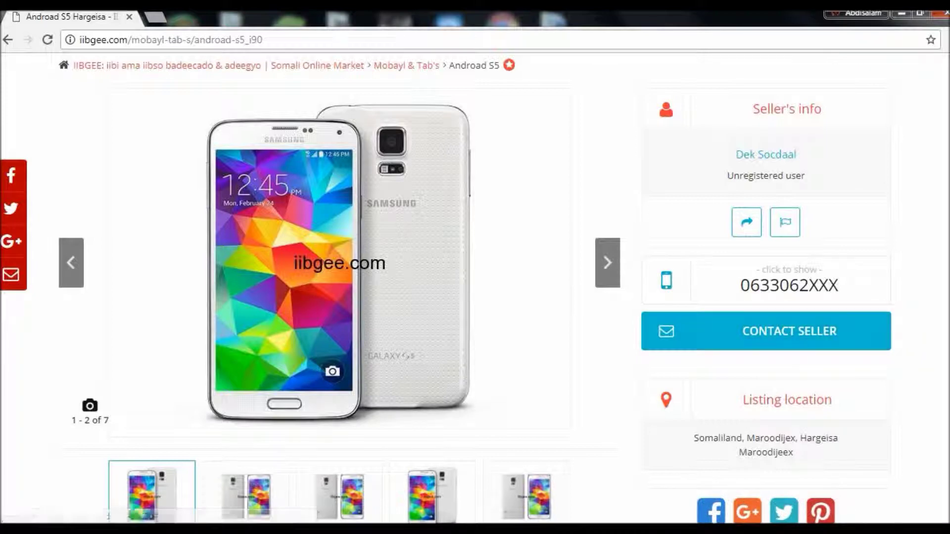
pyautogui.scroll(-5, 475, 287)
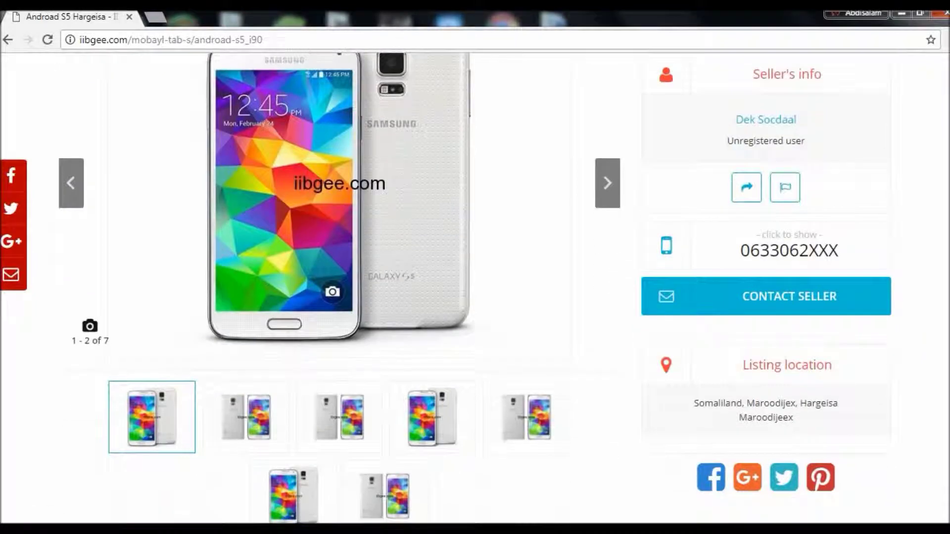
pyautogui.scroll(-1, 340, 247)
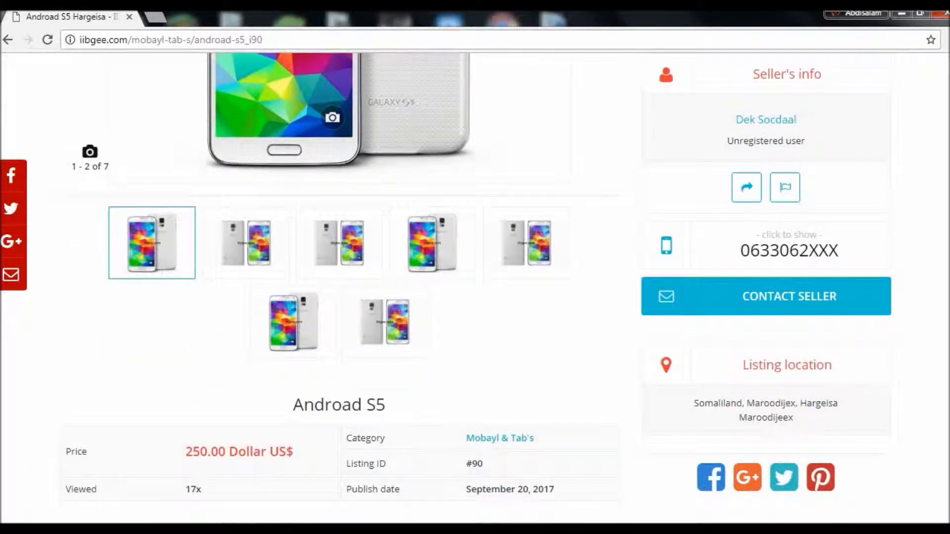
pyautogui.scroll(-3, 340, 287)
pyautogui.scroll(-2, 339, 287)
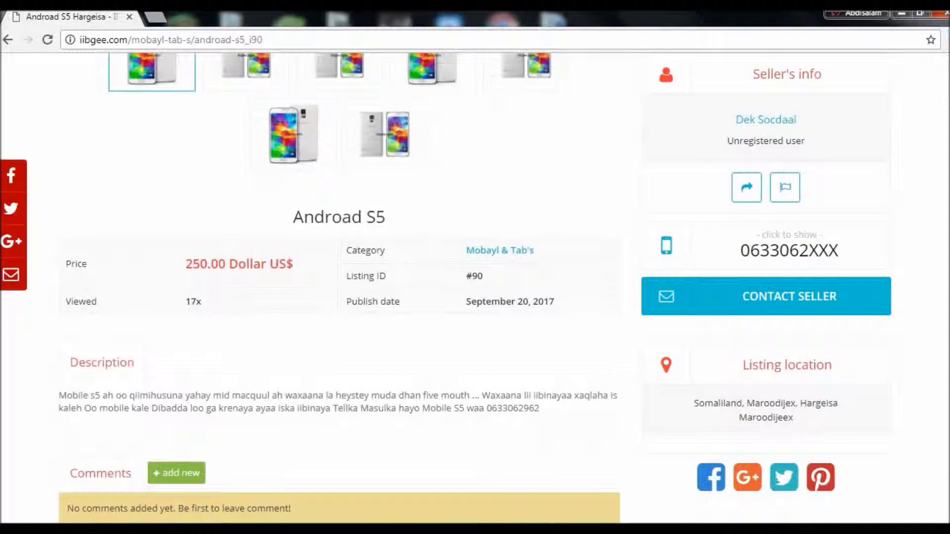